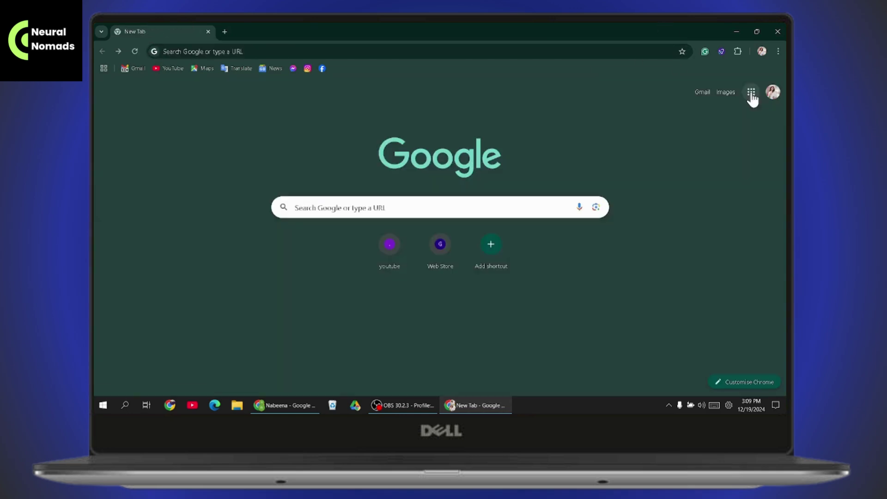
- Open Google Photos from the apps grid, select the Sat, Nov 30 photo, and jump to May 2021
left_click(751, 91)
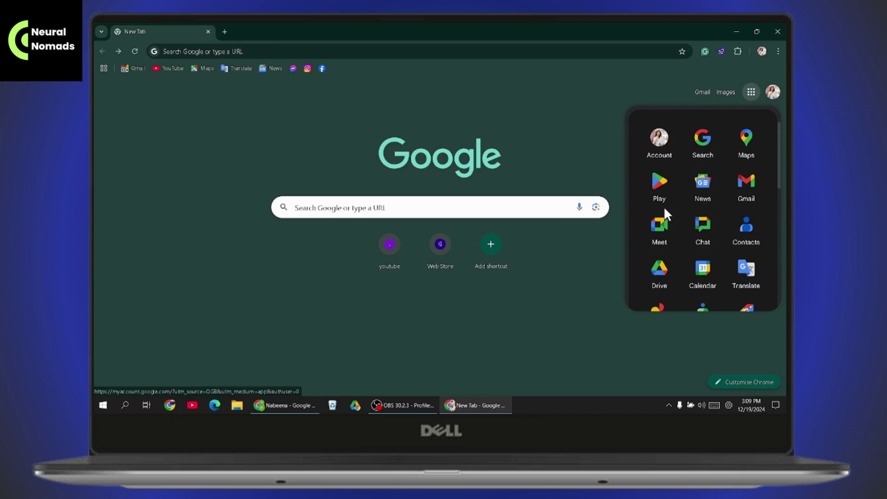
scroll(683, 271, "down", 2)
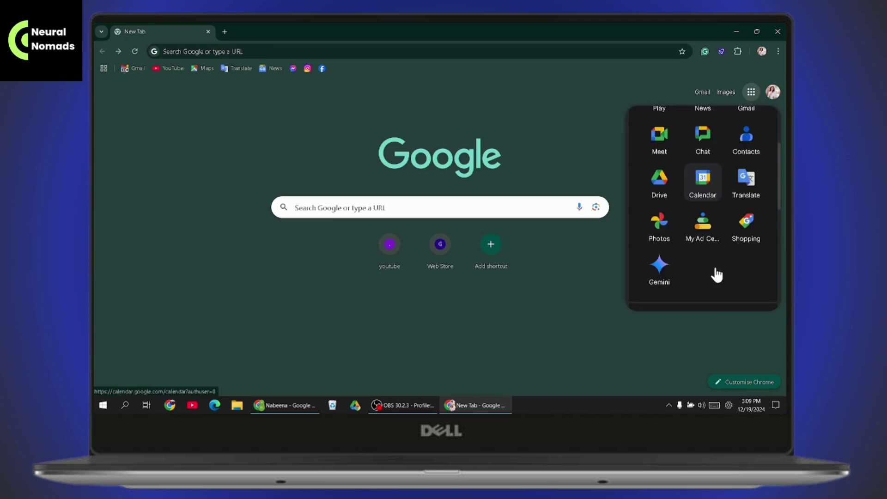
left_click(659, 229)
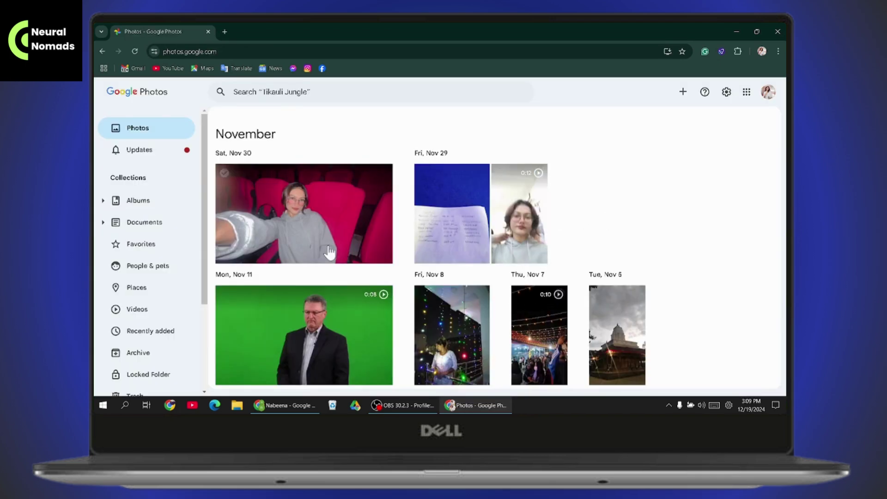
mouse_move(225, 174)
left_click(225, 175)
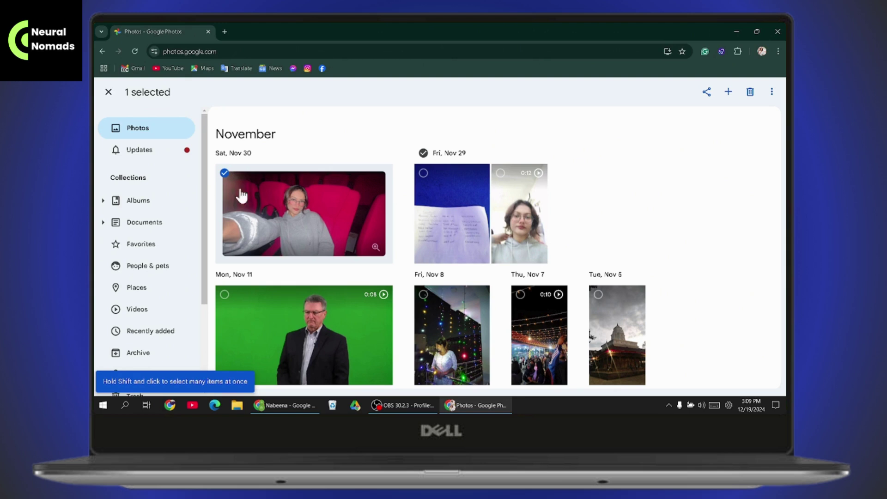
scroll(700, 250, "down", 2)
scroll(695, 254, "up", 2)
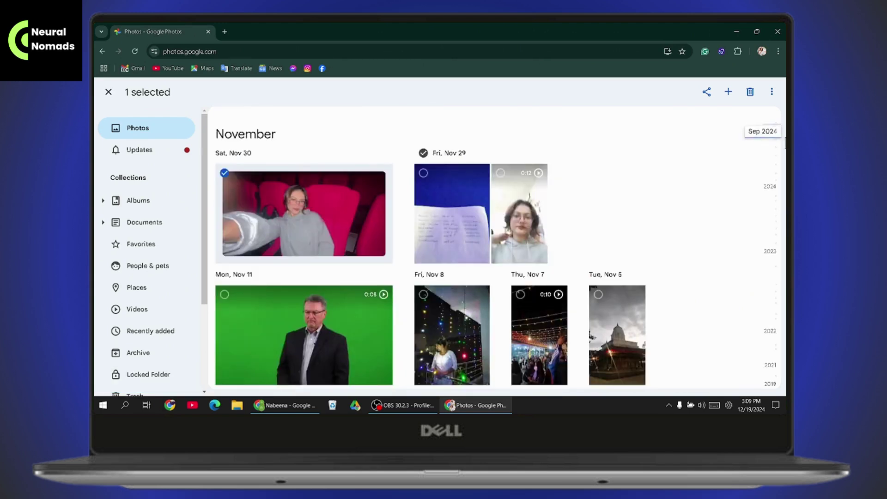
mouse_move(770, 286)
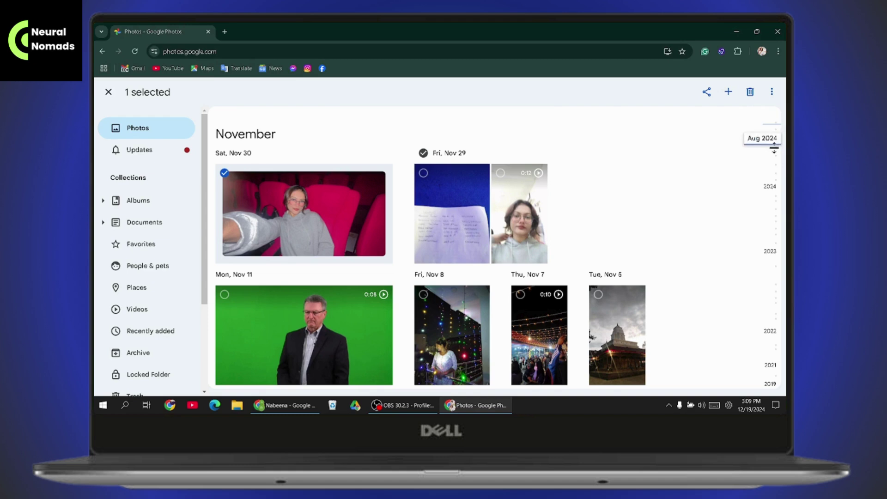
left_click(768, 291)
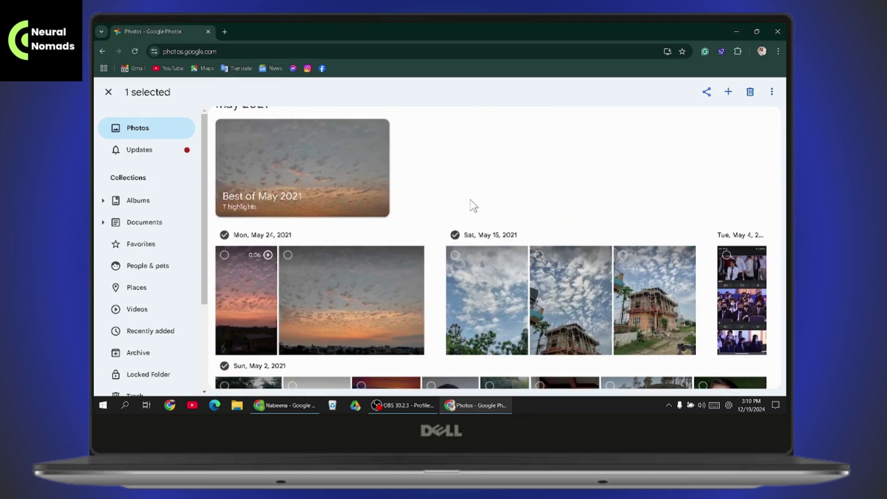
- Shift-select from the Nov 30 photo to the second Sat, May 15, 2021 photo, 556 items
left_click(225, 255)
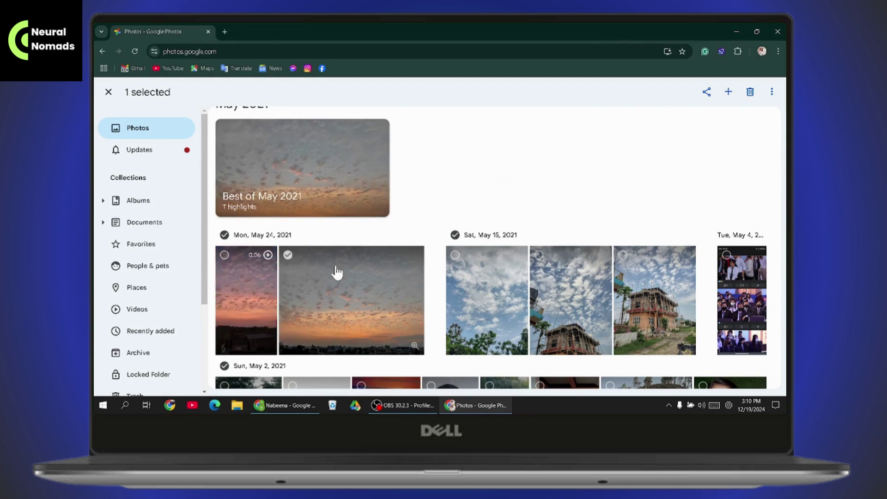
scroll(225, 259, "up", 1)
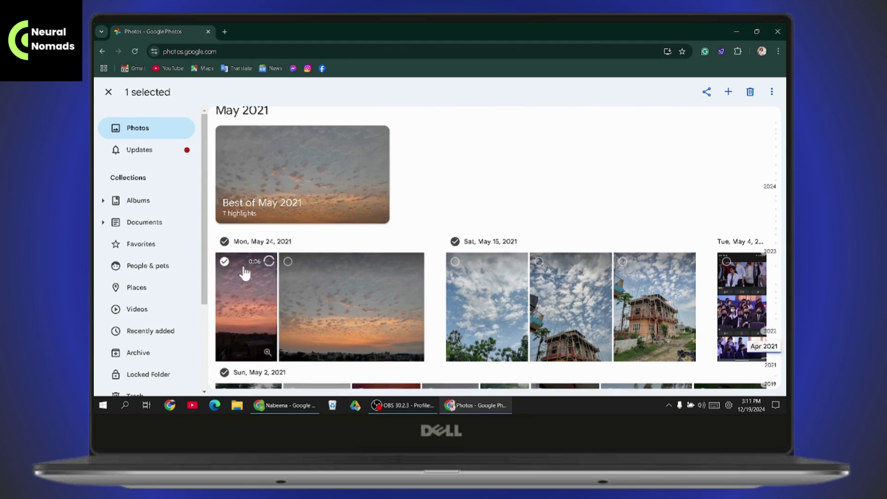
left_click(291, 287)
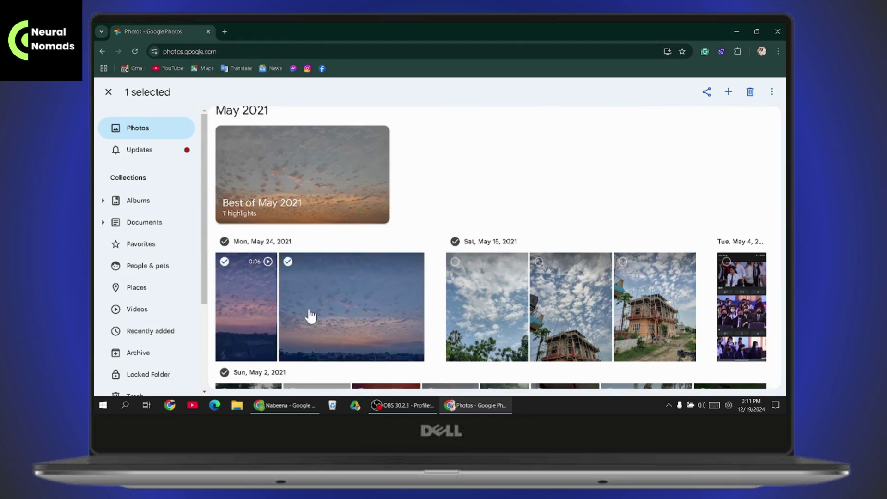
left_click(457, 309)
left_click(568, 313)
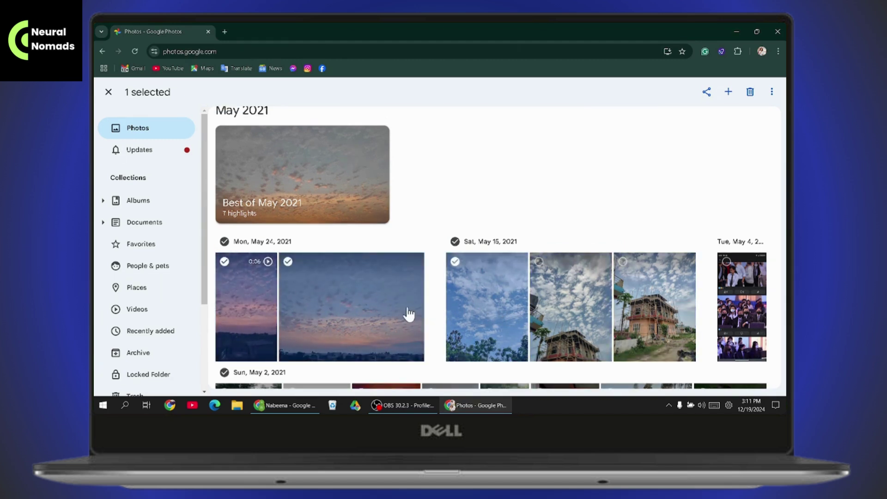
left_click(570, 309)
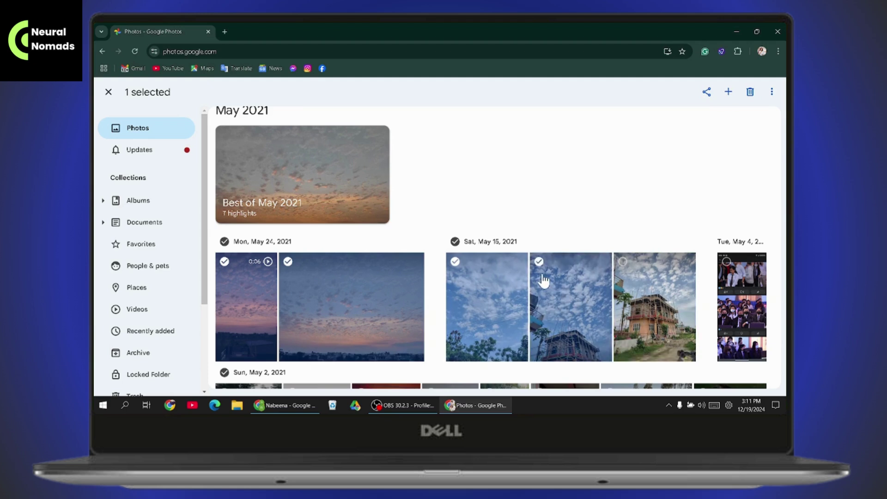
left_click(565, 299, "shift")
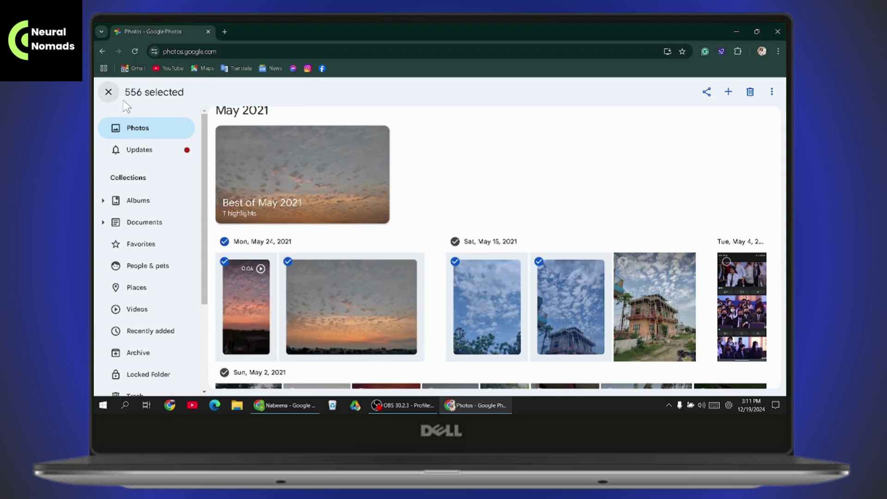